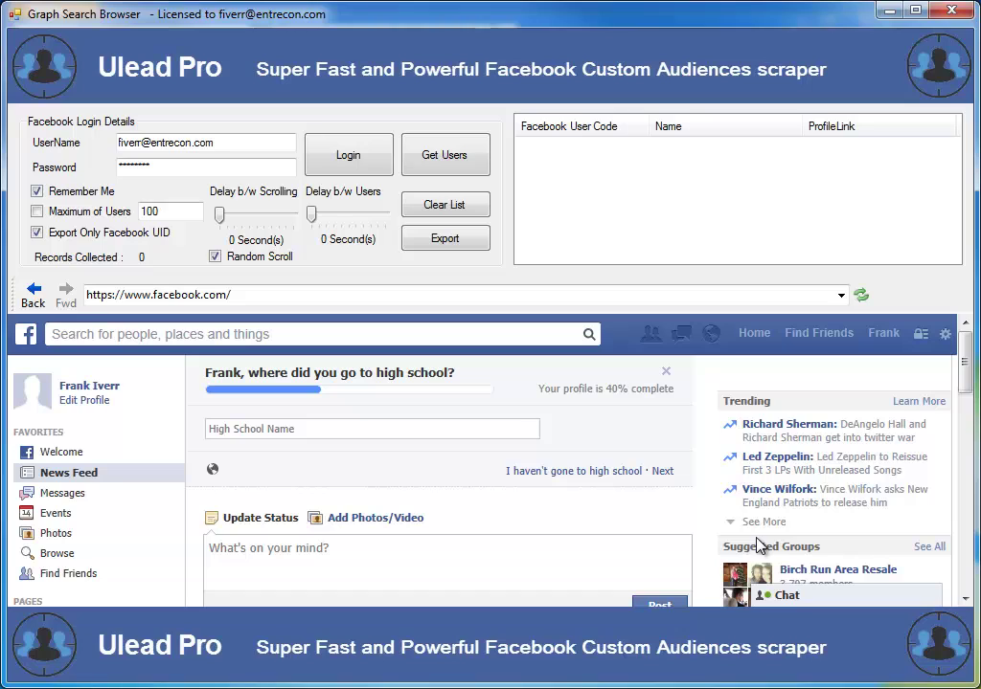
# Sign in to Facebook in Ulead Pro with the stored username and password.
pyautogui.click(345, 159)
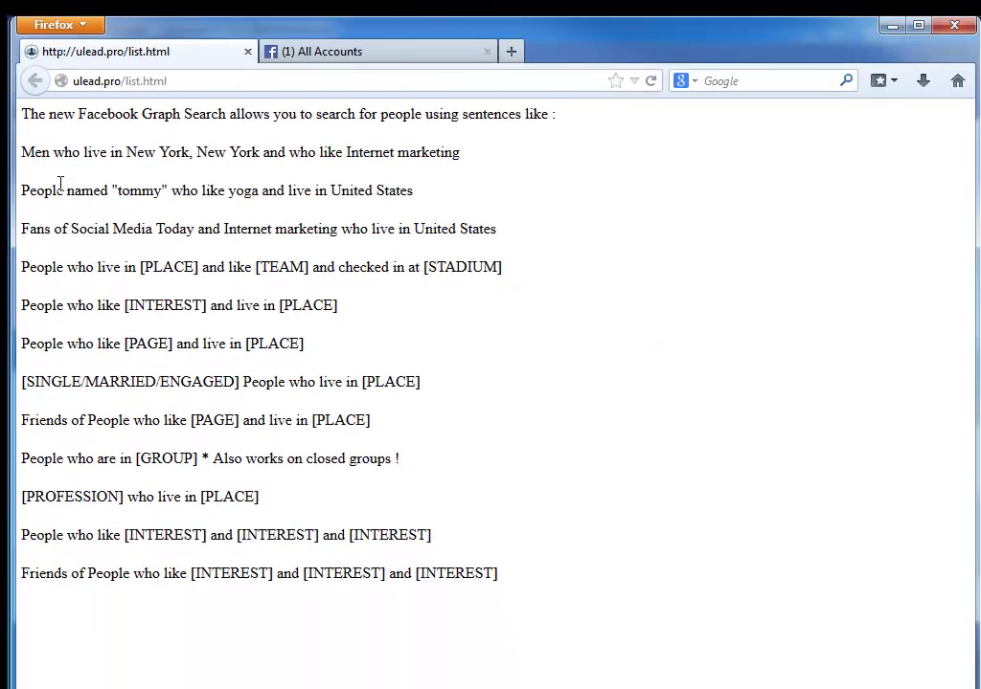
# Copy the 'Men who live in New York… Internet marketing' example query and return to Graph Search Browser.
pyautogui.moveTo(27, 153); pyautogui.dragTo(471, 167)
pyautogui.hotkey('ctrl', 'c')
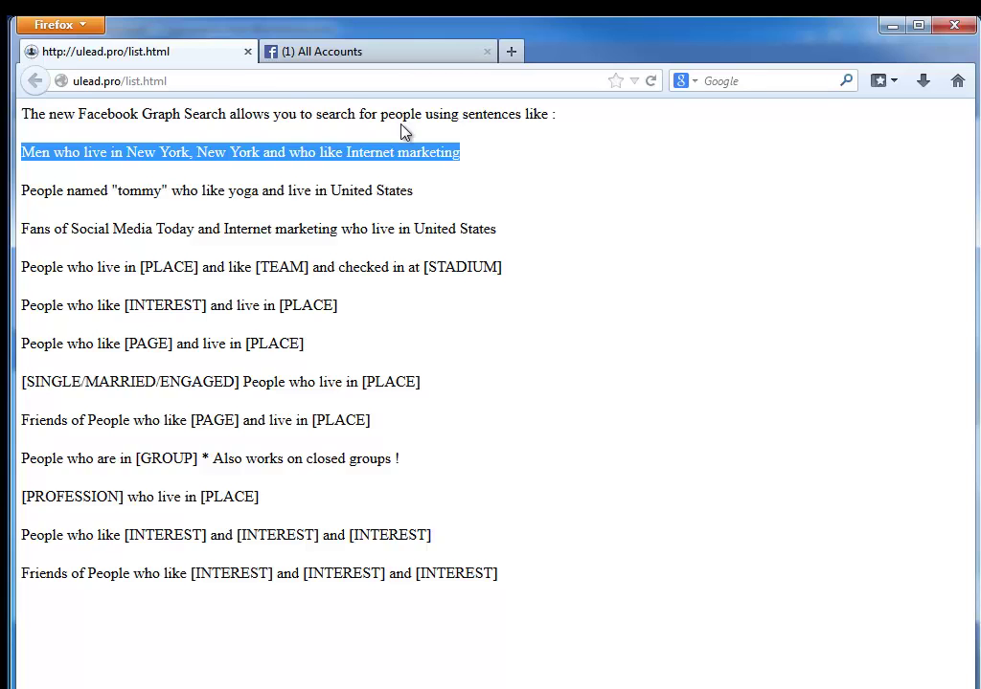
pyautogui.hotkey('alt', 'Tab')
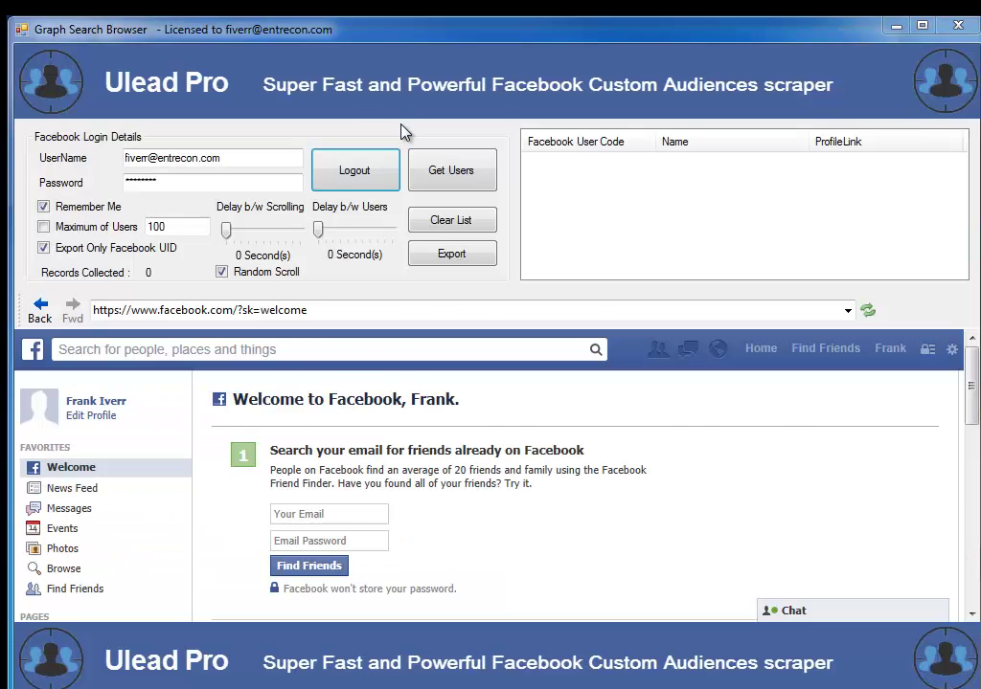
# Paste the query into Facebook search and open results for men in New York who like Internet marketing.
pyautogui.hotkey('alt', 'Tab')
pyautogui.hotkey('alt', 'Tab')
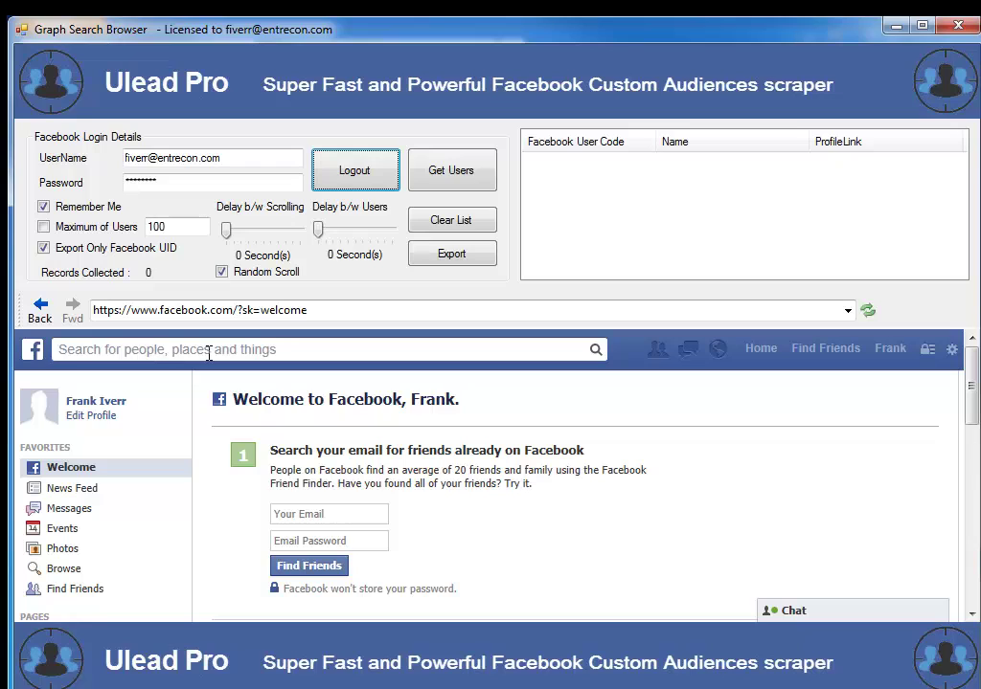
pyautogui.click(208, 353)
pyautogui.hotkey('ctrl', 'v')
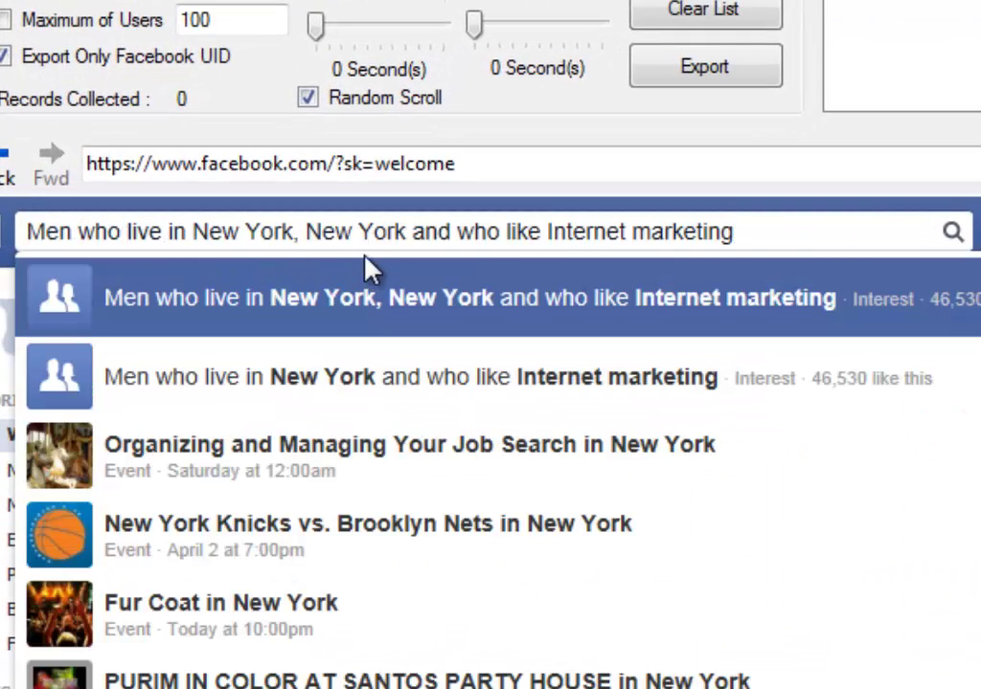
pyautogui.click(684, 272)
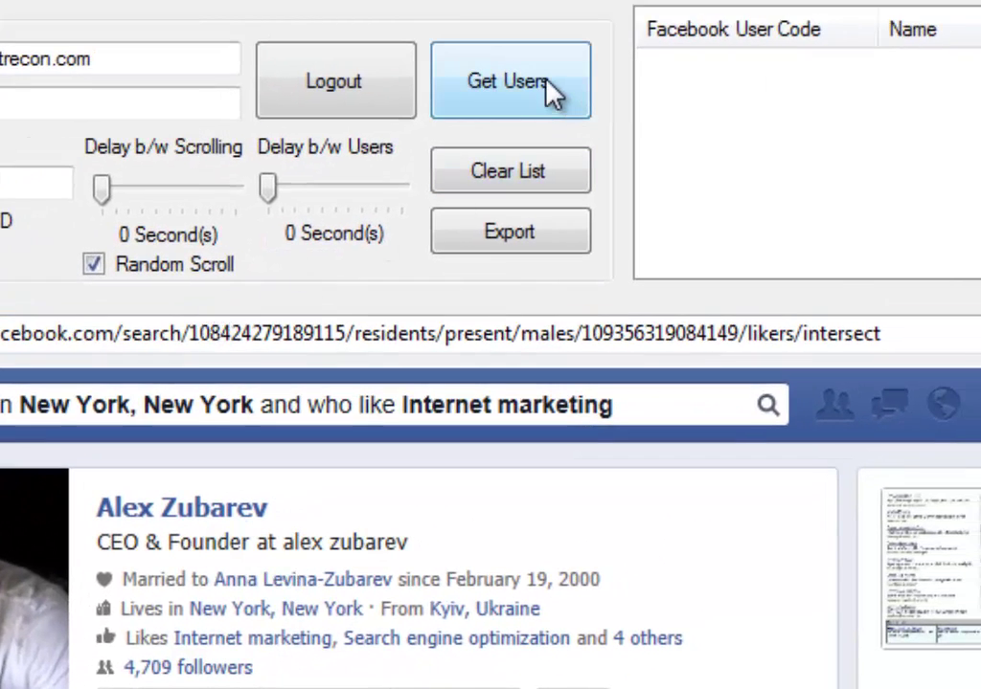
# Scrape users from the search results with Get Users, stopping at 108 records.
pyautogui.click(552, 92)
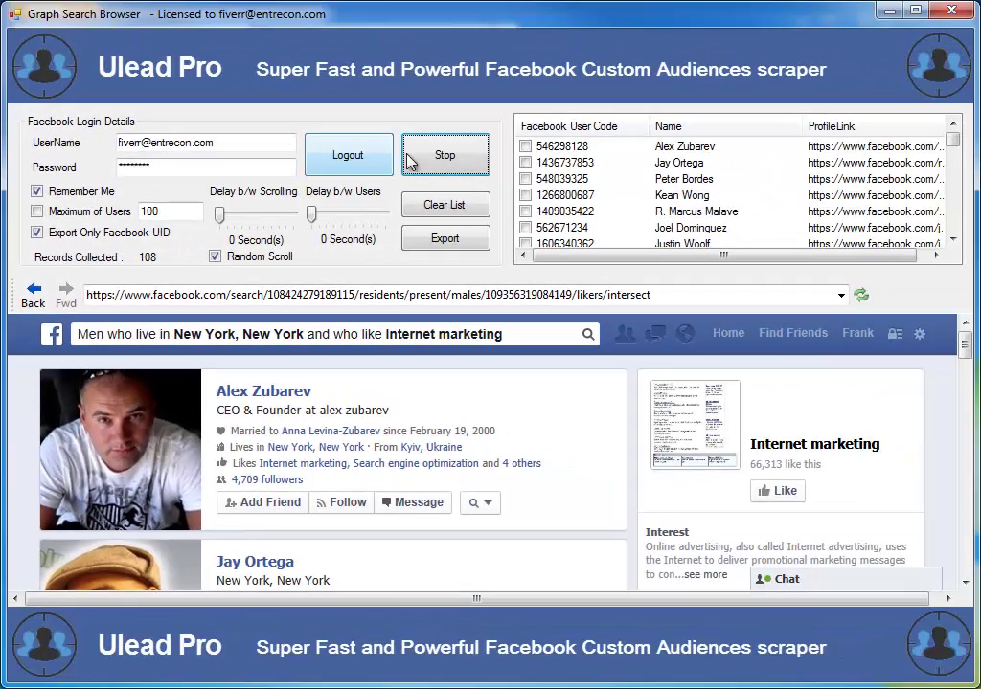
pyautogui.click(446, 158)
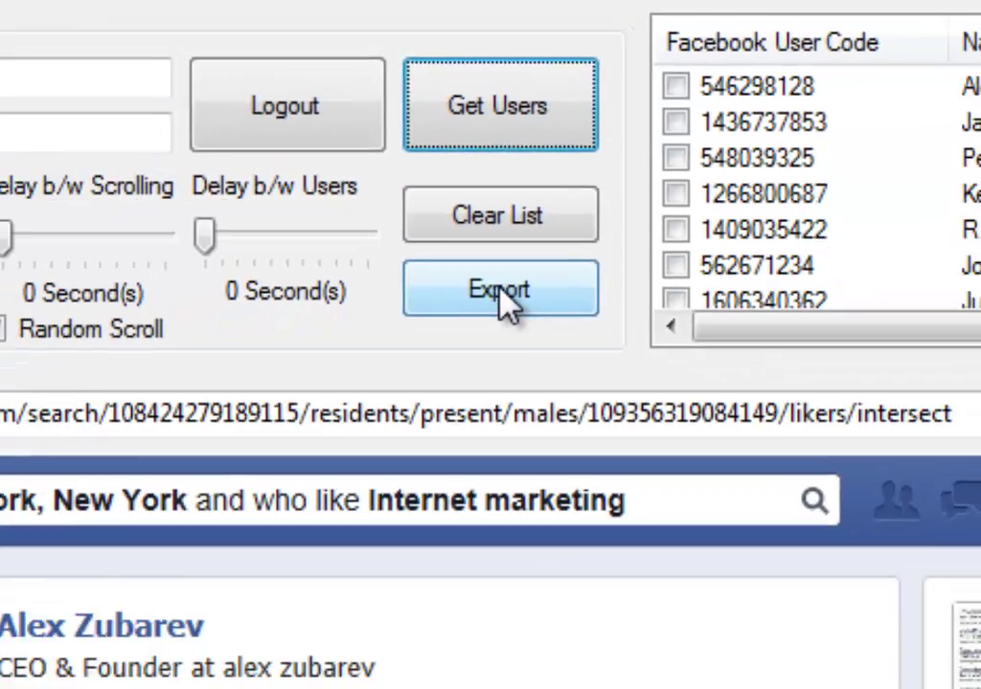
# Export the collected UIDs to D:\MichiganBride\meninnewyorkinternet.txt and acknowledge the success message.
pyautogui.click(557, 354)
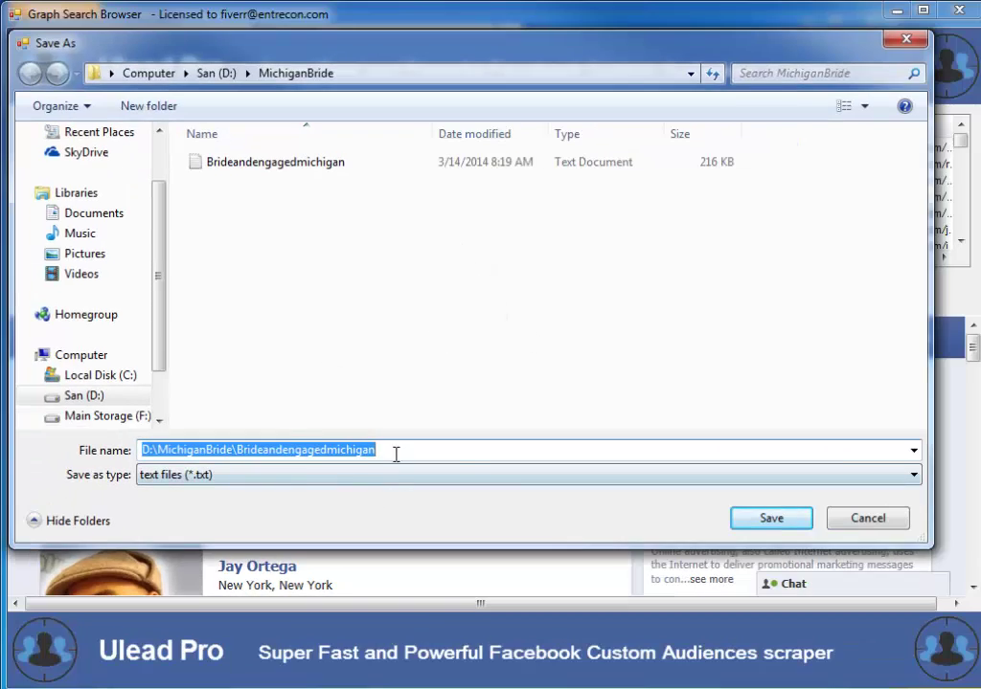
pyautogui.moveTo(395, 454); pyautogui.dragTo(240, 464)
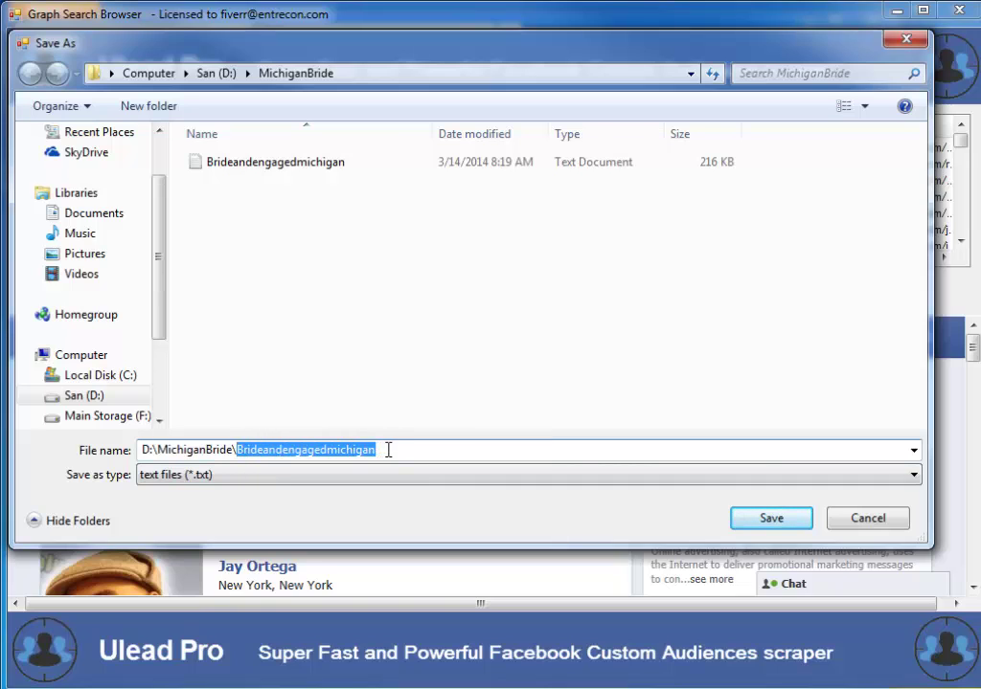
pyautogui.write('men')
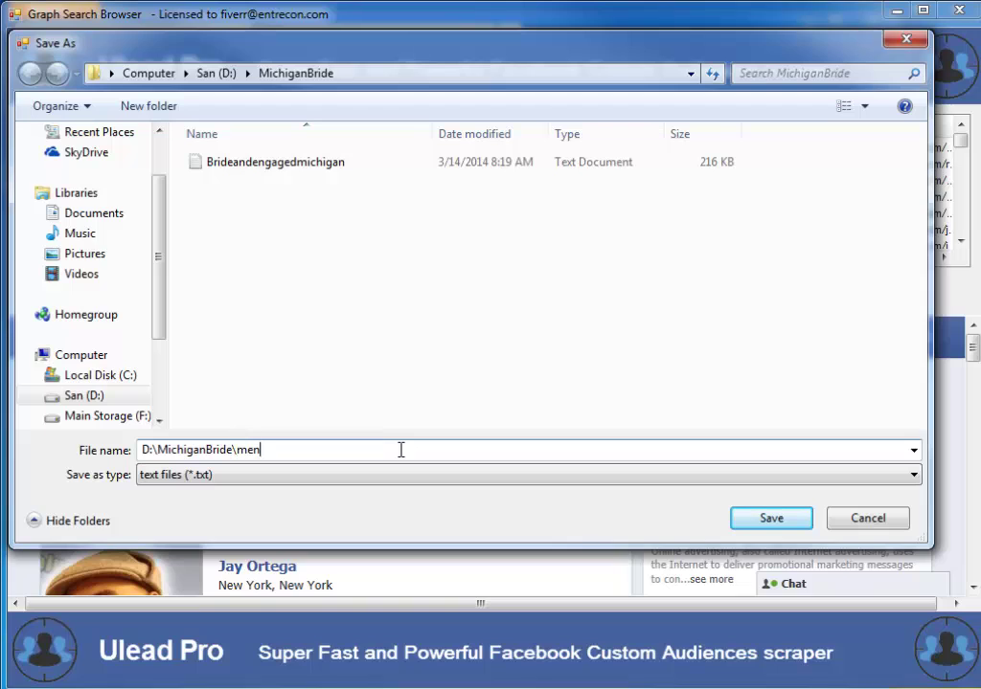
pyautogui.write('innewyorkinternet')
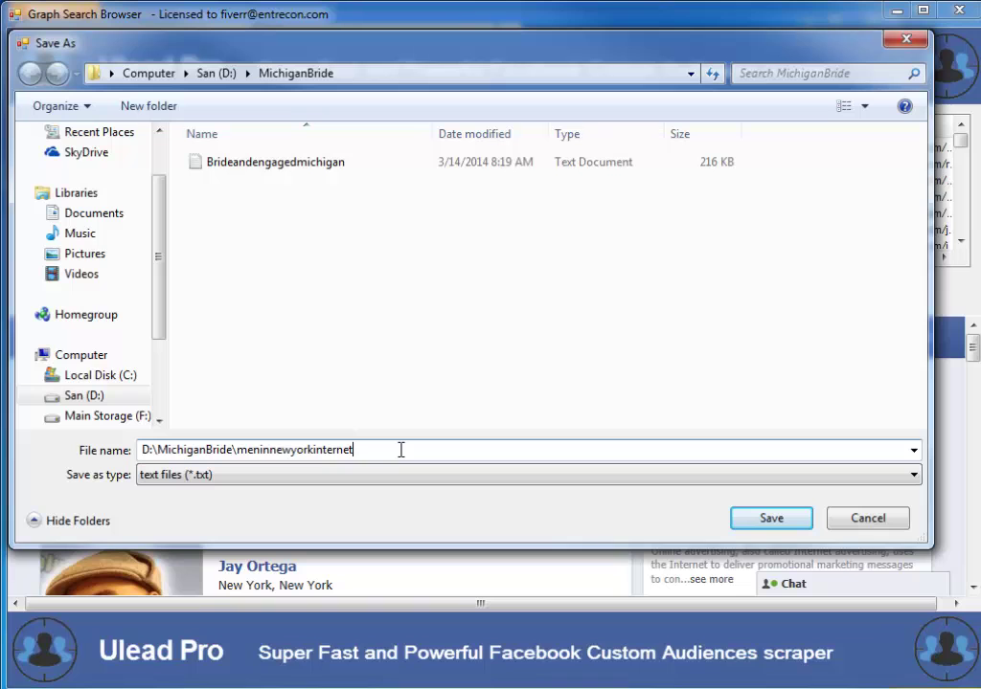
pyautogui.click(770, 520)
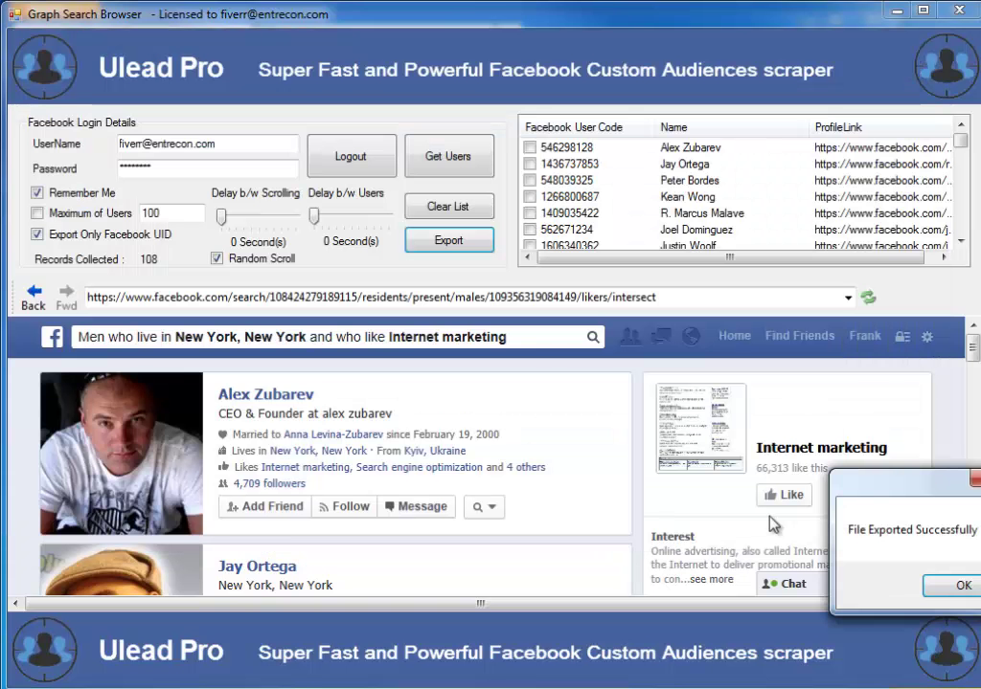
pyautogui.click(948, 586)
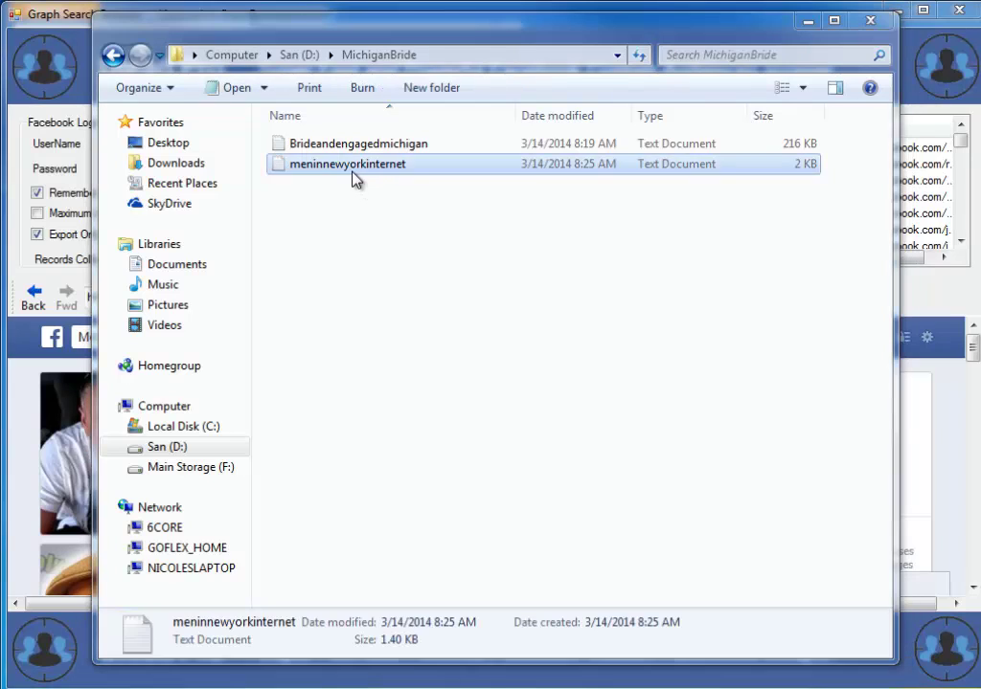
# Review the UIDs in meninnewyorkinternet.txt in Notepad, then close Notepad and the MichiganBride folder.
pyautogui.doubleClick(354, 179)
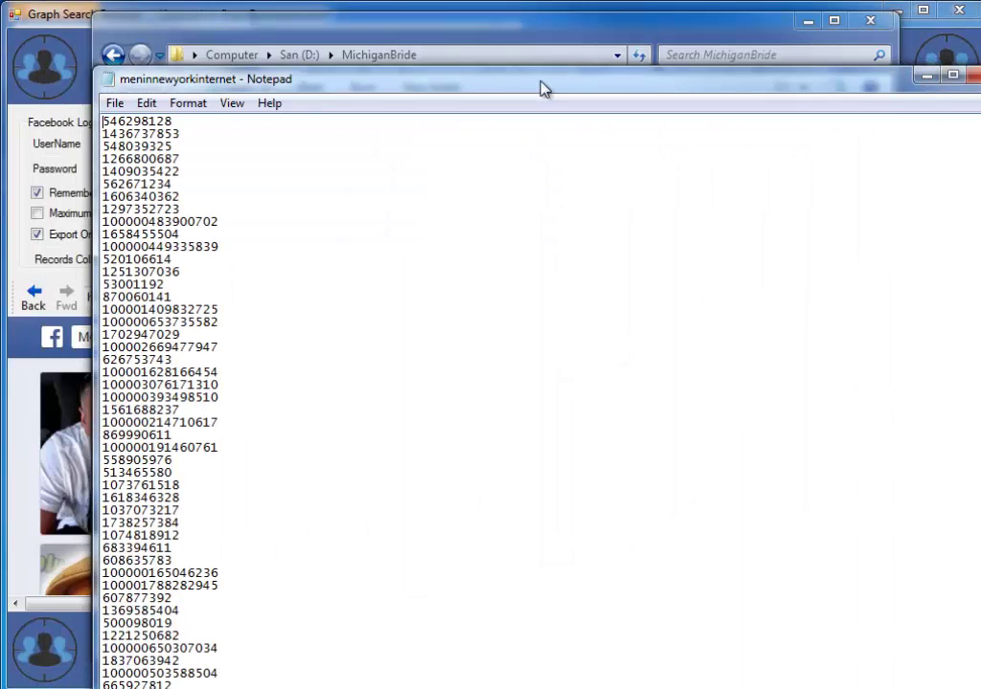
pyautogui.moveTo(545, 90); pyautogui.dragTo(510, 42)
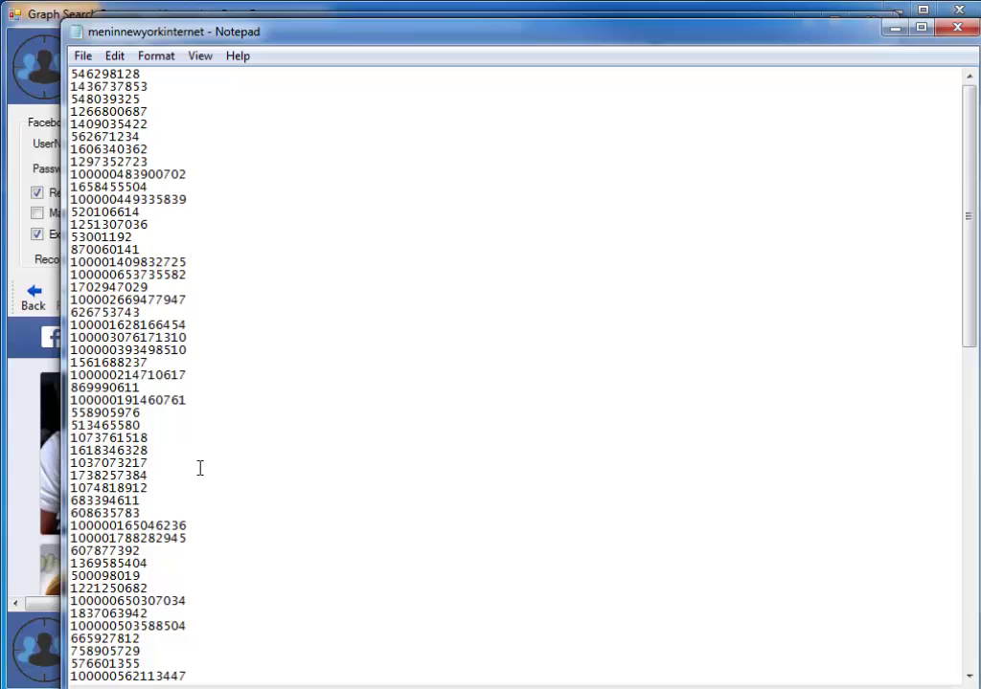
pyautogui.click(955, 17)
pyautogui.click(879, 25)
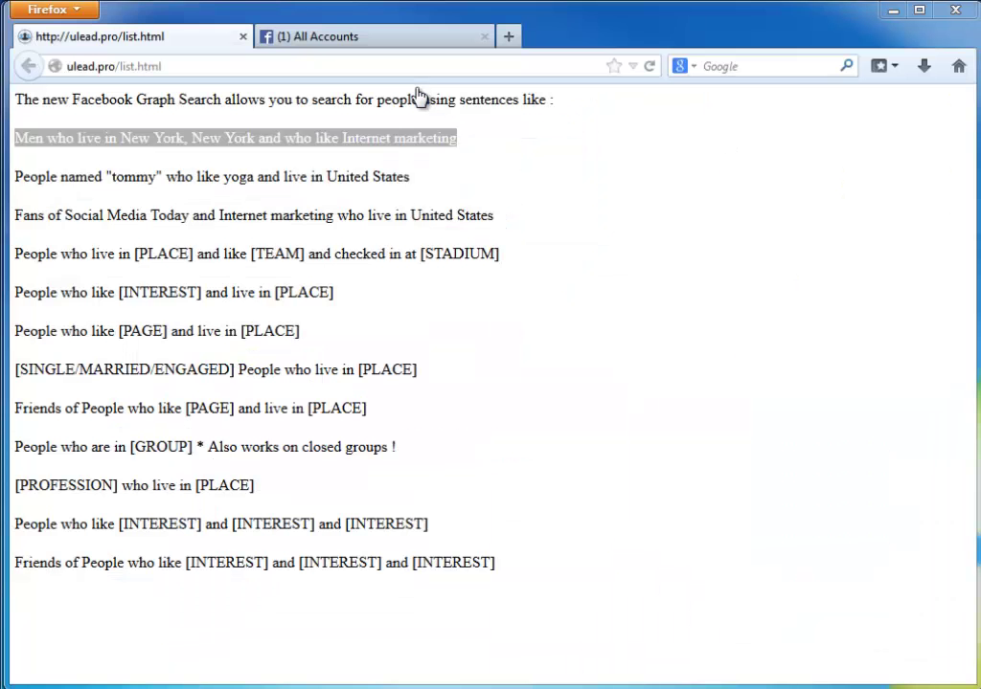
# From the ads account, open the Audiences list and bring up the Create Audience type choices.
pyautogui.click(339, 8)
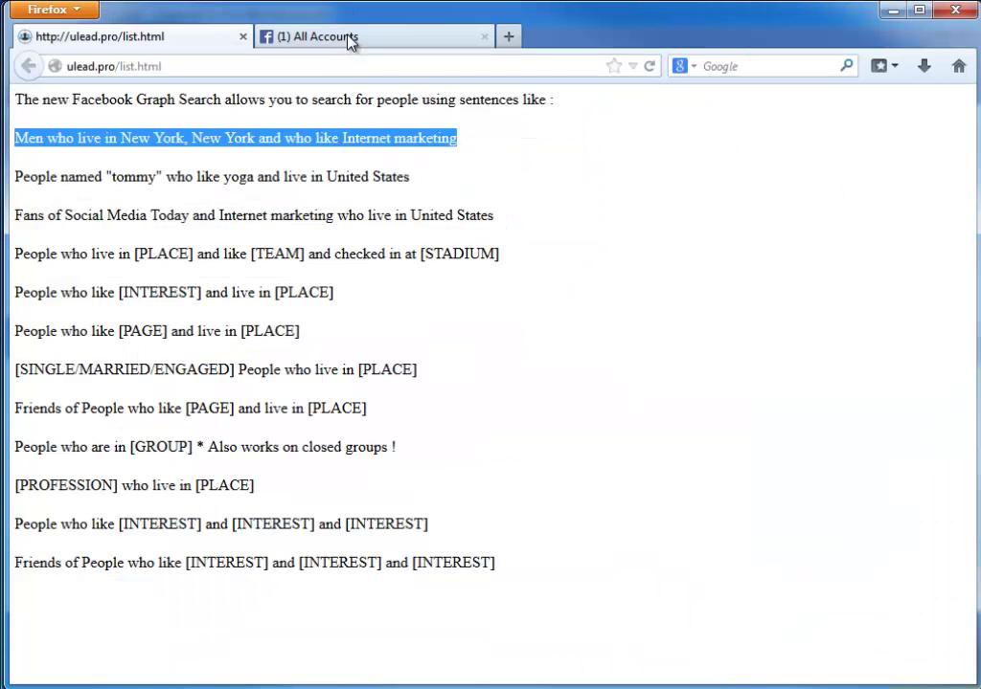
pyautogui.click(346, 38)
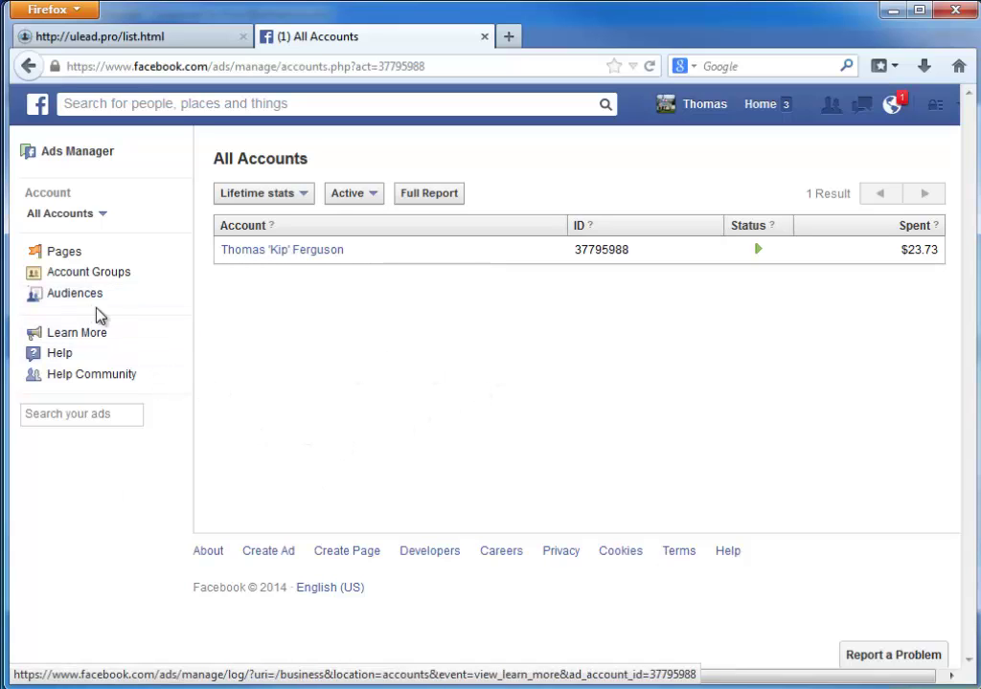
pyautogui.click(69, 296)
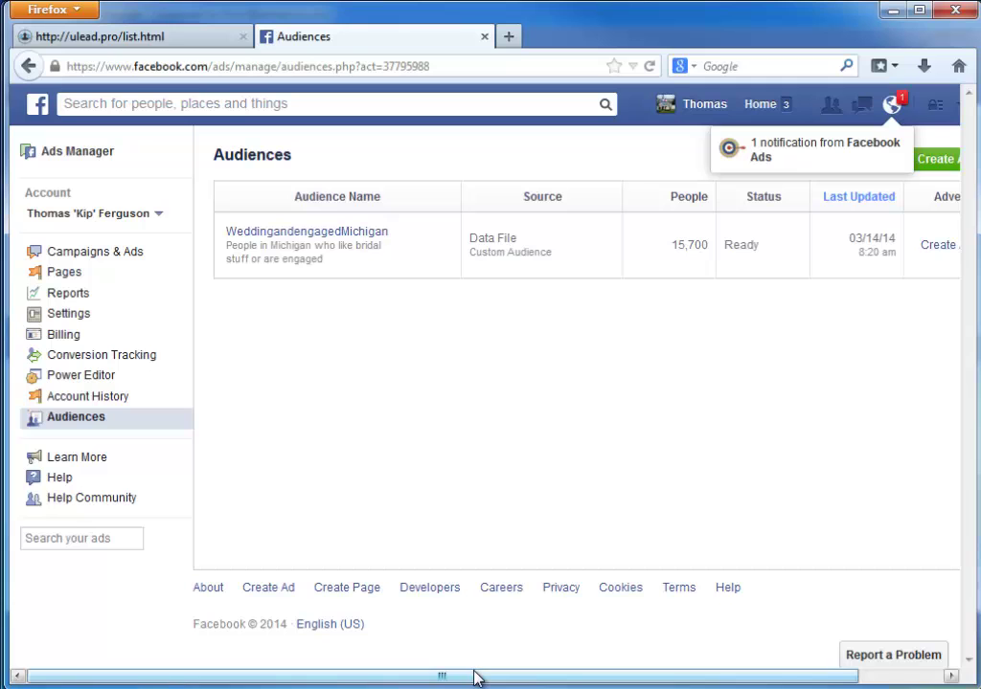
pyautogui.moveTo(477, 683); pyautogui.dragTo(536, 681)
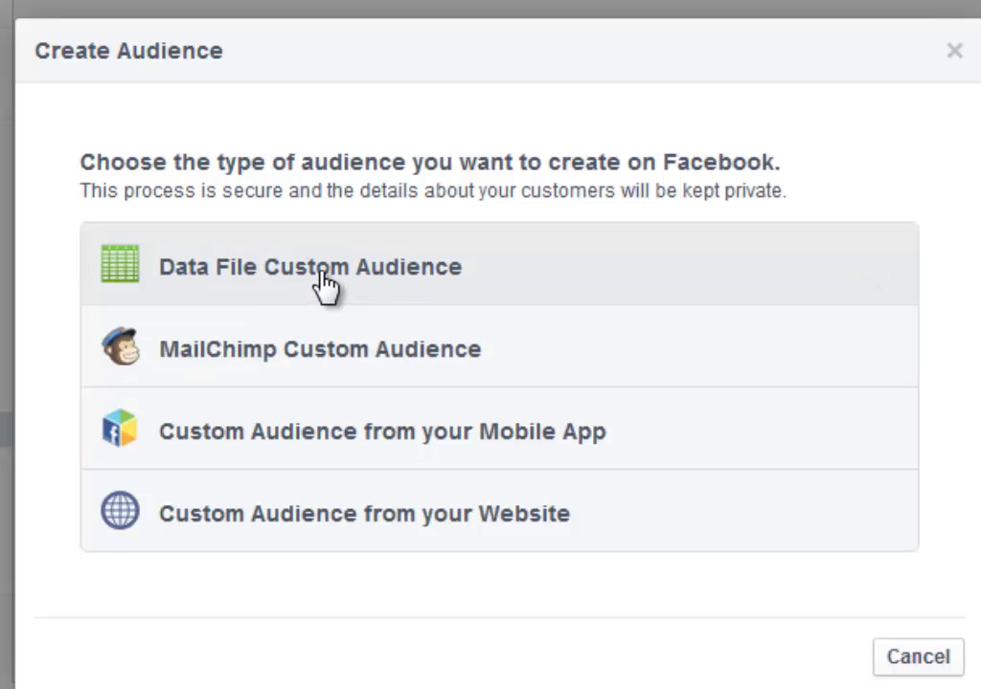
# Choose Data File Custom Audience and paste the search sentence as both name and description.
pyautogui.click(325, 286)
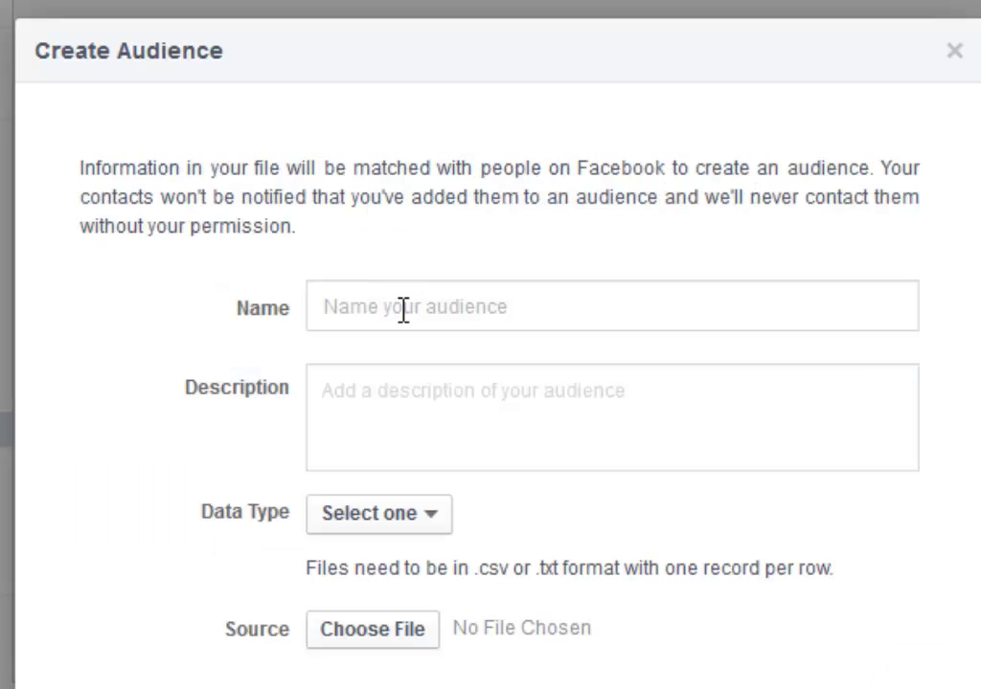
pyautogui.write('Men who live in New York, New York and who like Internet marketing')
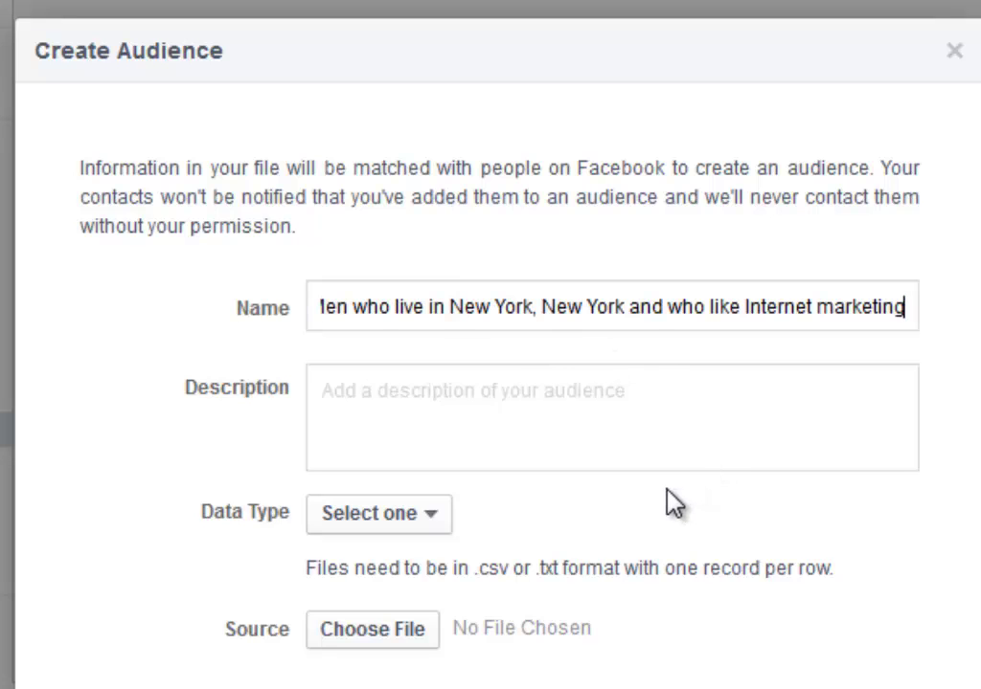
pyautogui.click(543, 402)
pyautogui.write('Men who live in New York, New York and who like Internet marketing')
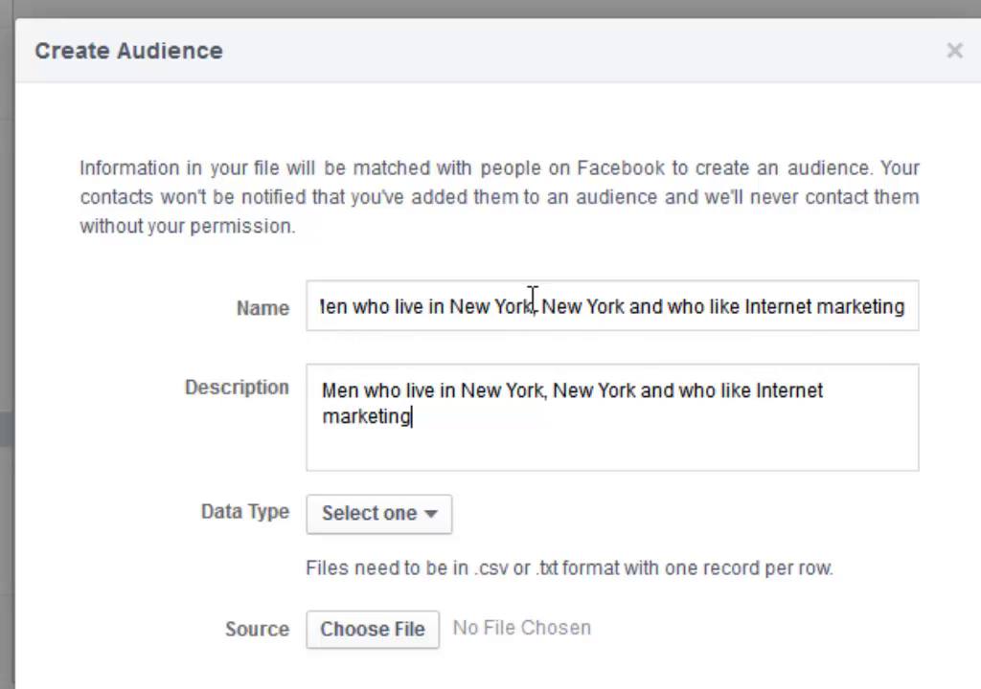
# Shorten the name to 'Men New York Internet marketing' and set Data Type to User IDs.
pyautogui.moveTo(366, 312); pyautogui.dragTo(449, 312)
pyautogui.press('BackSpace')
pyautogui.press('BackSpace')
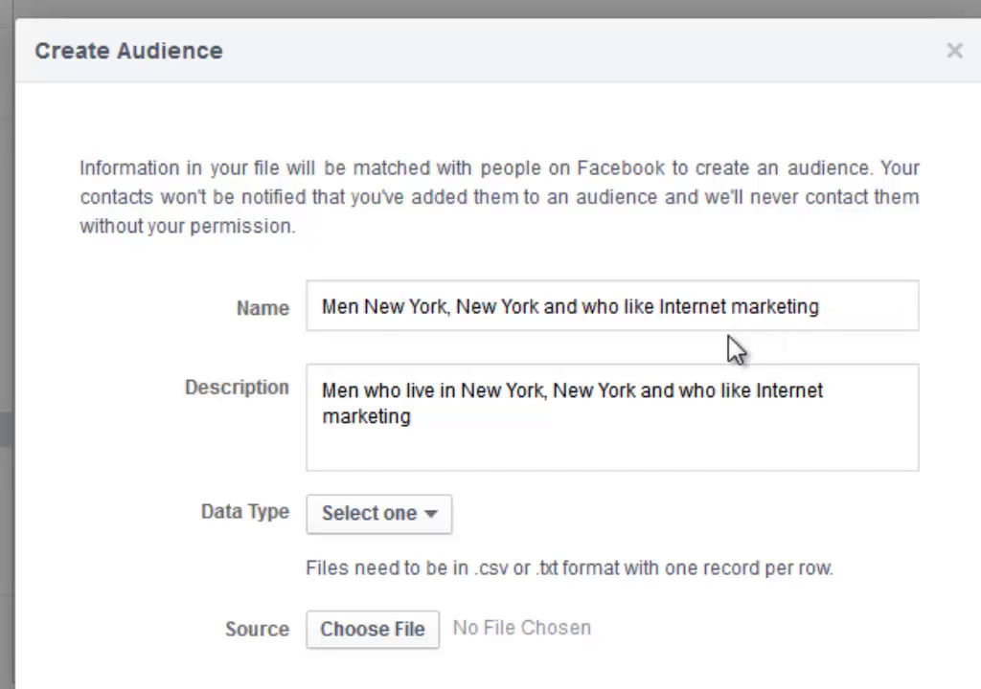
pyautogui.moveTo(463, 316); pyautogui.dragTo(661, 308)
pyautogui.press('BackSpace')
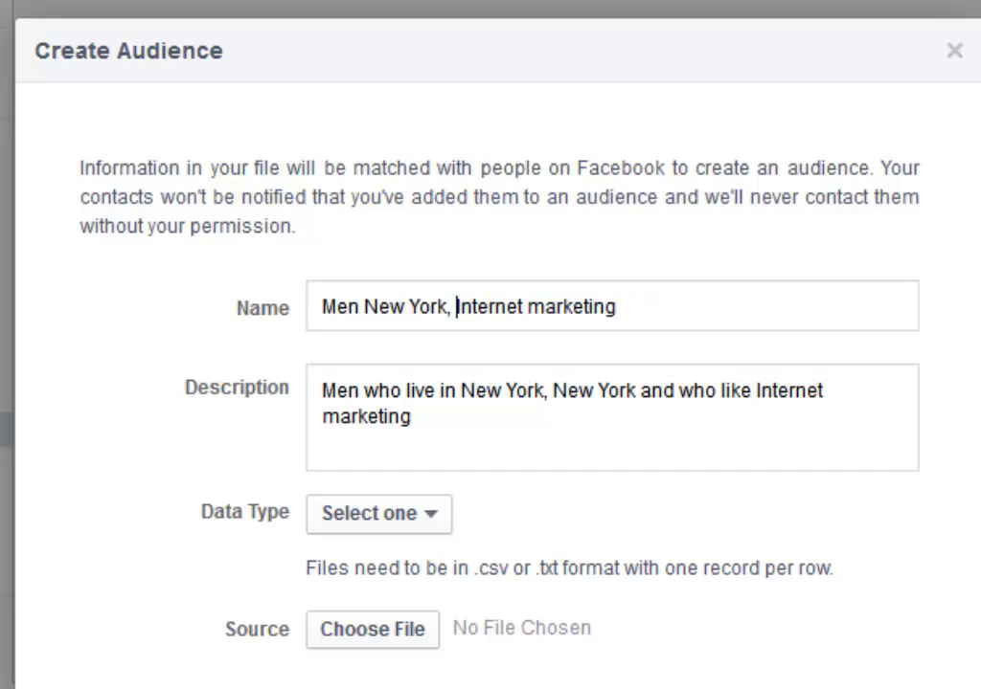
pyautogui.press('BackSpace')
pyautogui.press('BackSpace')
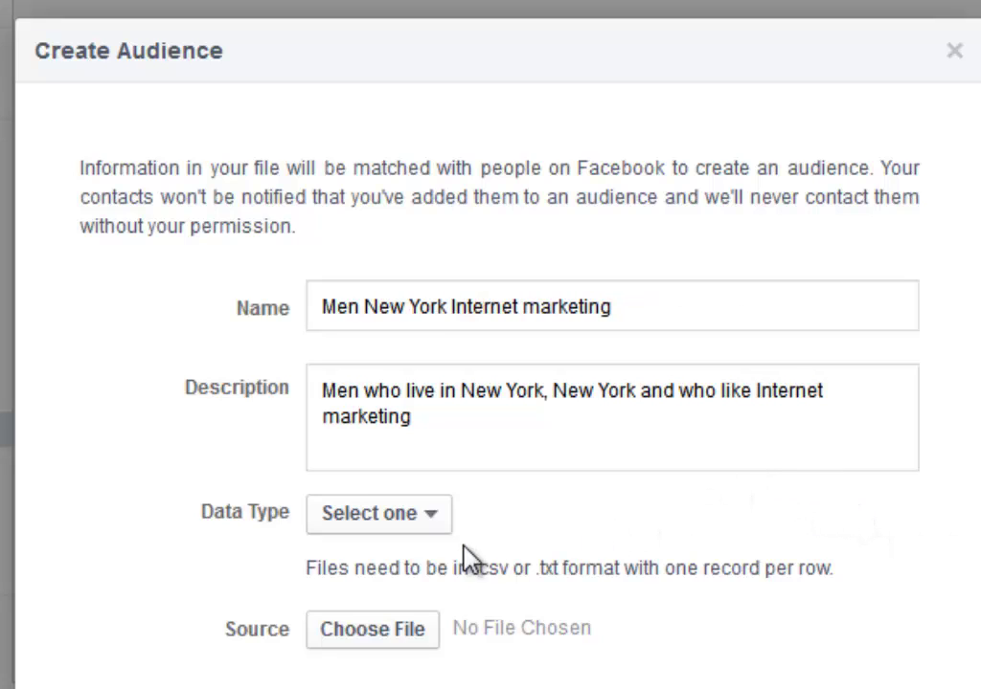
pyautogui.click(404, 522)
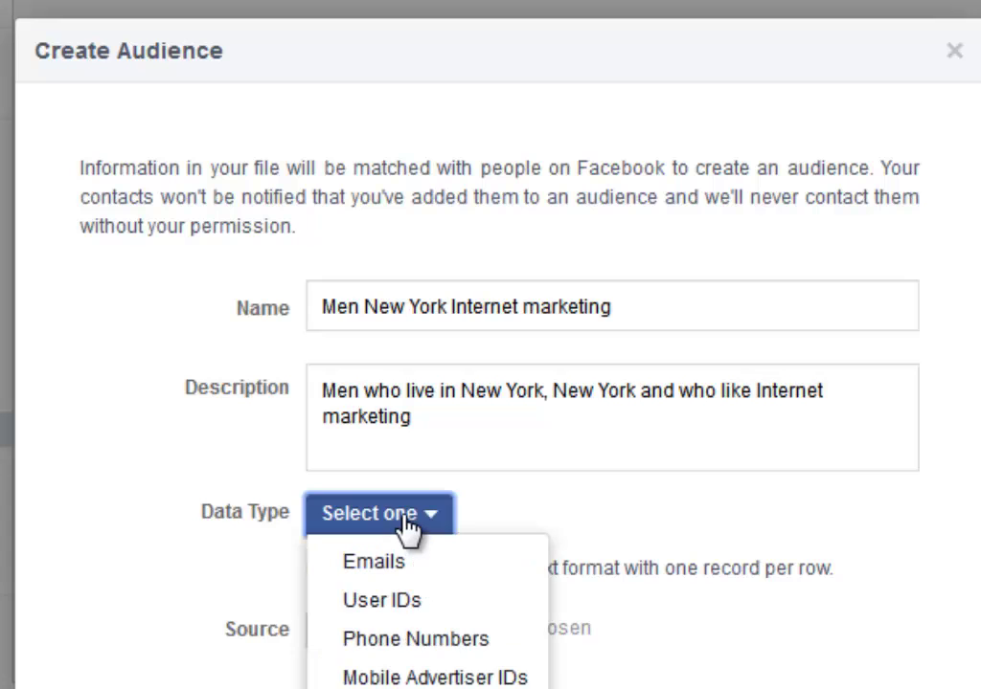
pyautogui.click(410, 600)
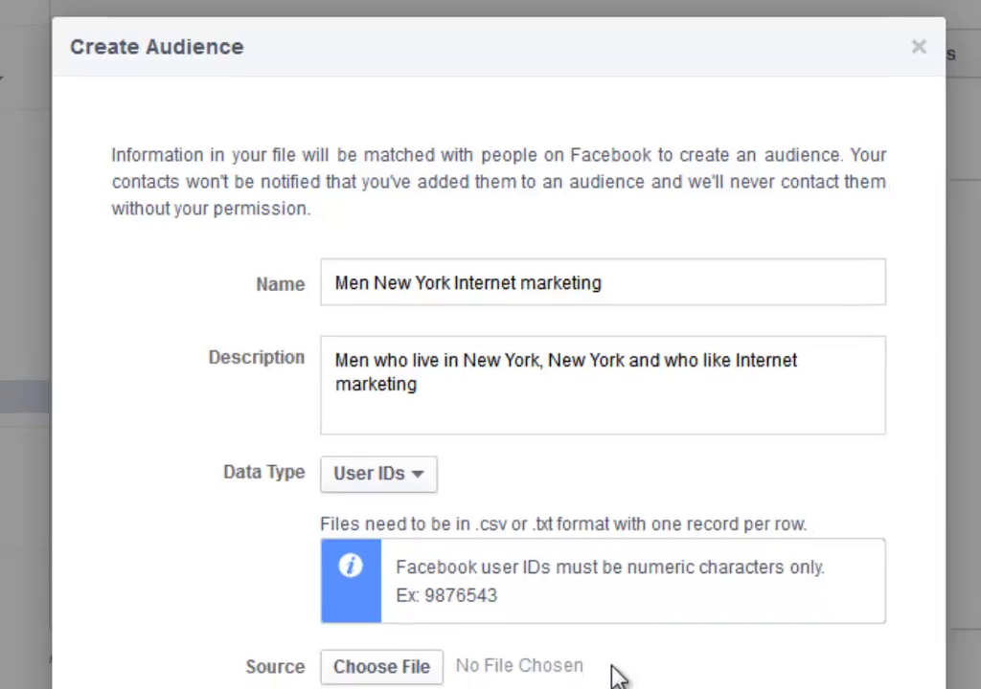
# Attach meninnewyorkinternet.txt as the source file and create the audience.
pyautogui.click(397, 667)
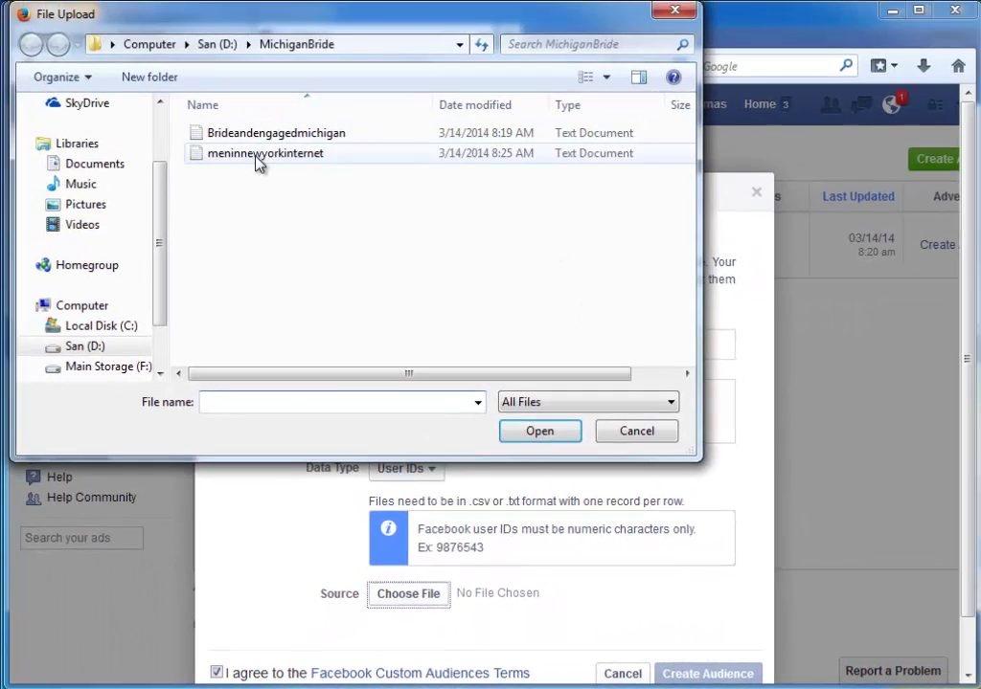
pyautogui.click(218, 41)
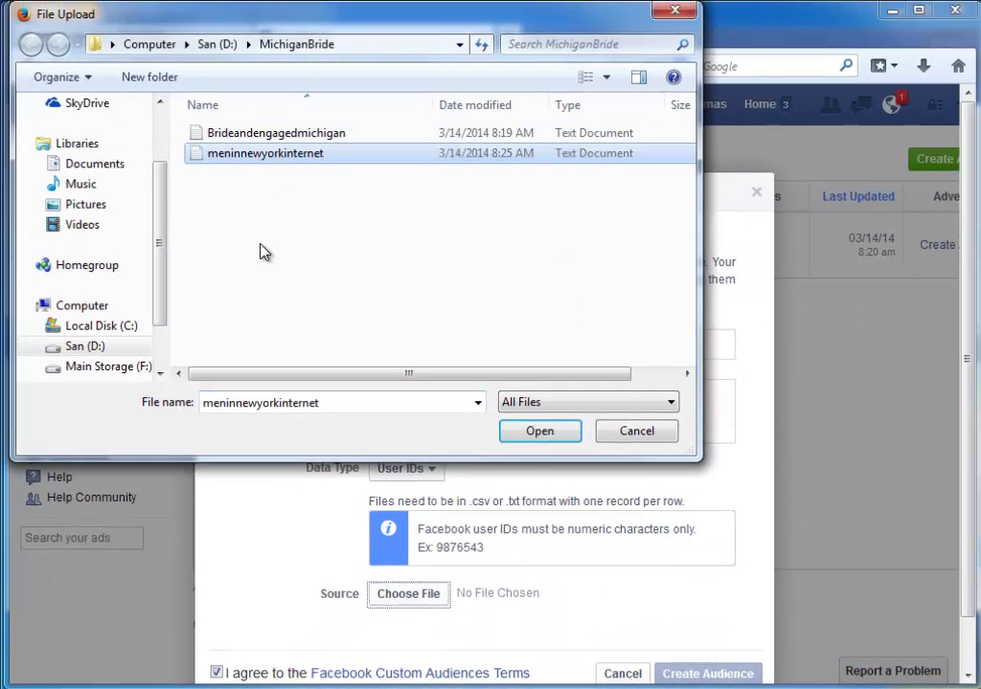
pyautogui.click(539, 432)
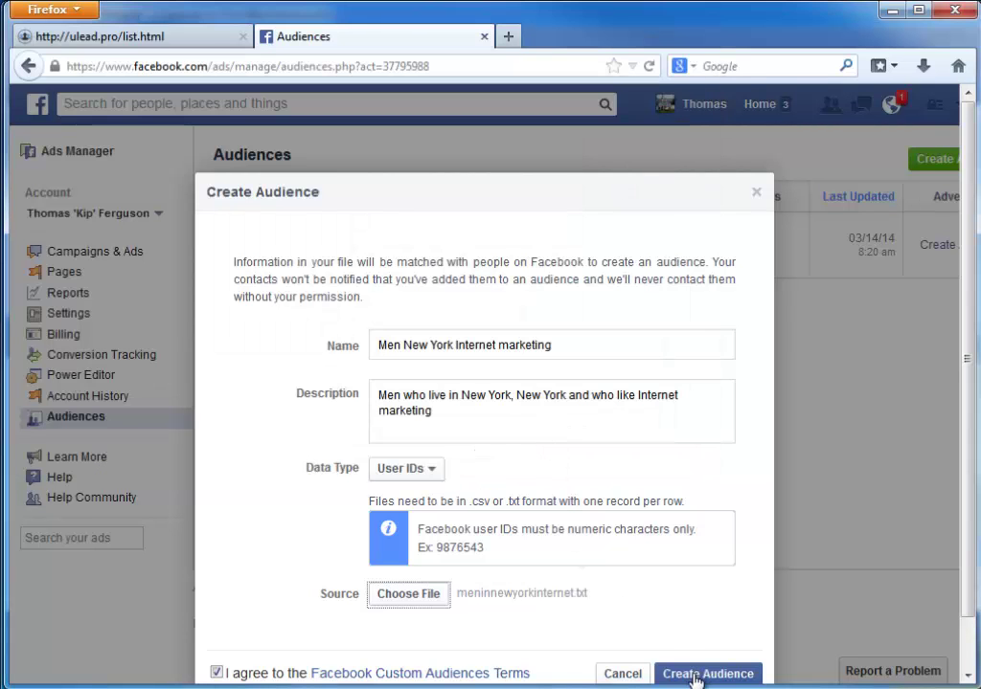
pyautogui.click(695, 677)
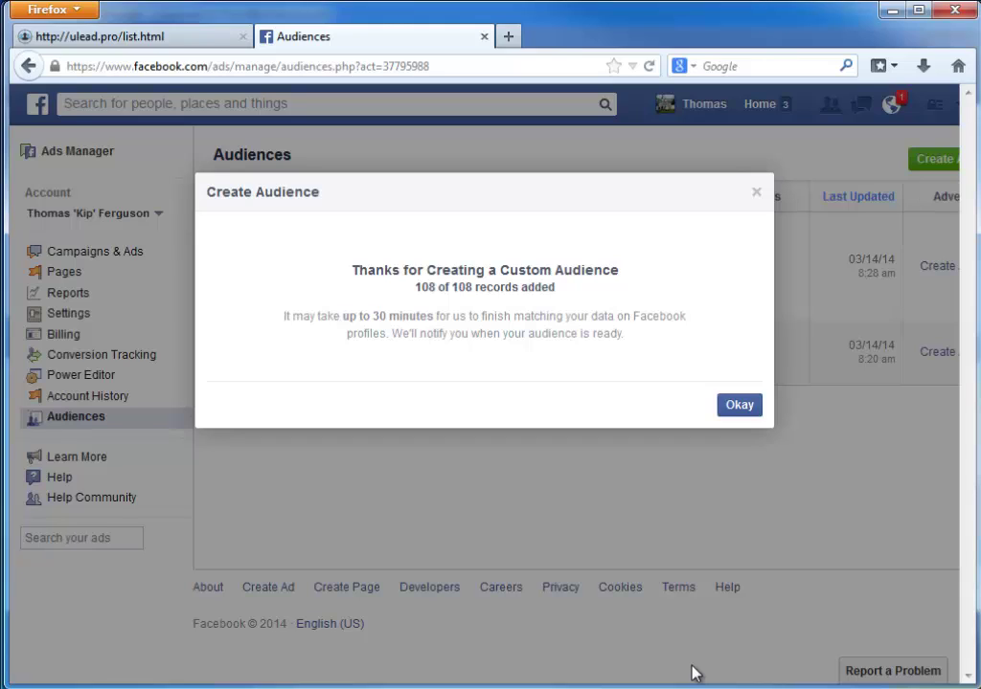
# Dismiss the confirmation, confirm the Men New York Internet marketing audience shows Waiting, and return to Ulead Pro.
pyautogui.click(745, 412)
pyautogui.moveTo(271, 287)
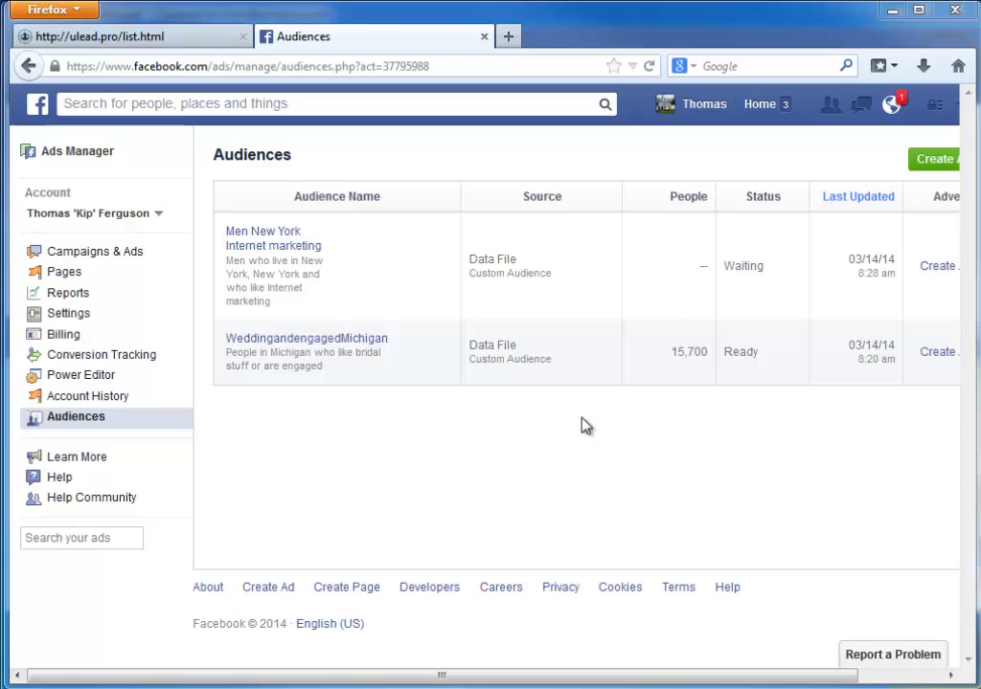
pyautogui.hotkey('alt', 'Tab')
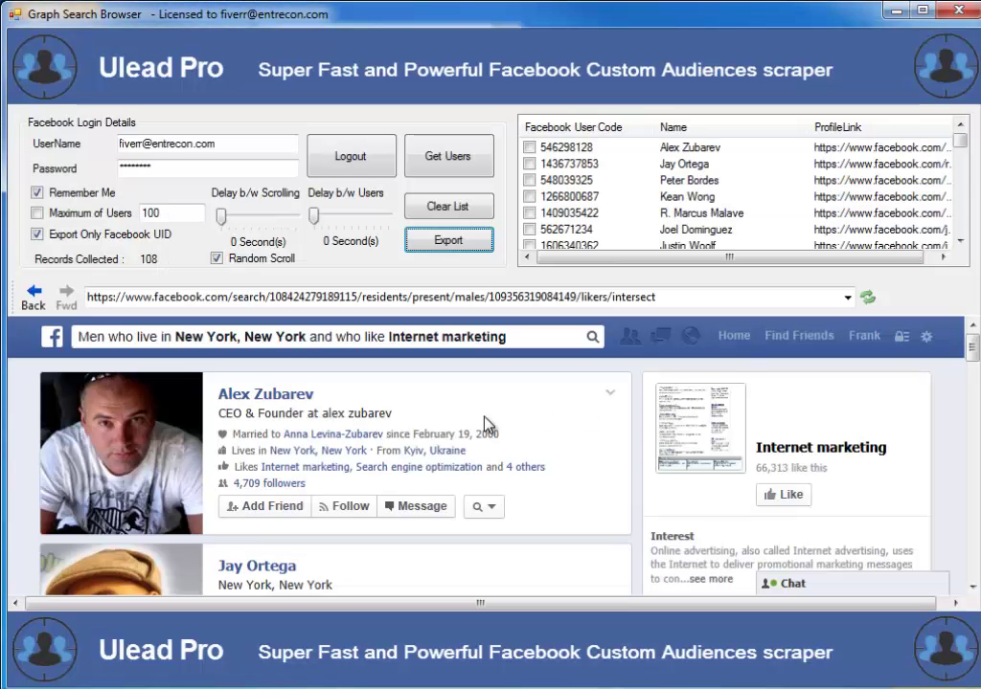